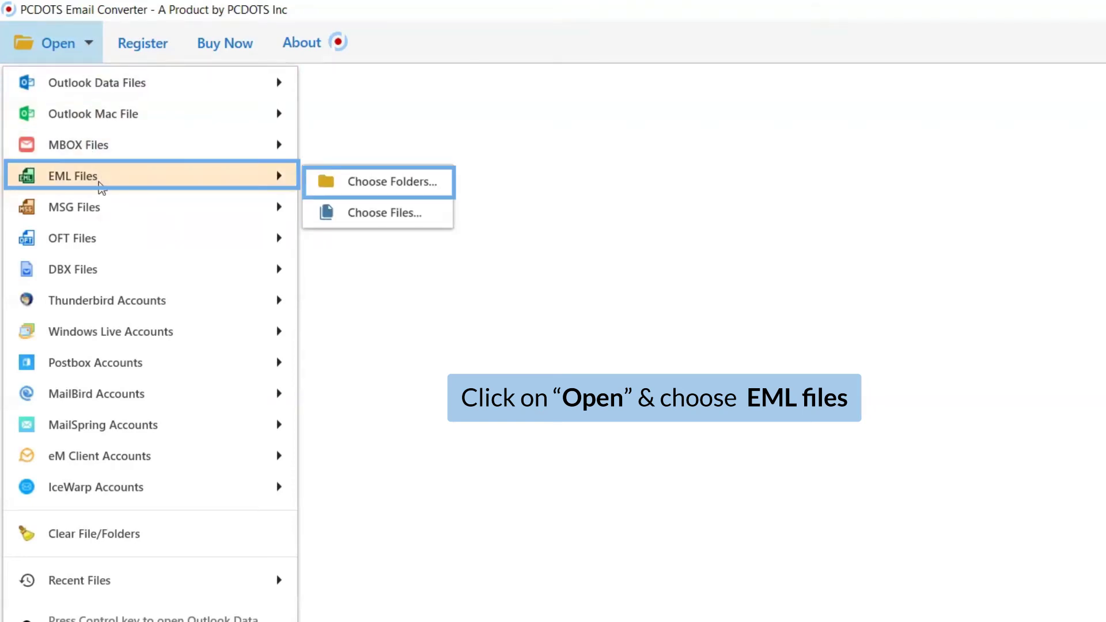
# - Load the EML Mailbox folder, listing Mailbox1 (14), Mailbox2 (15) and Mailbox3 (26)
pyautogui.click(382, 190)
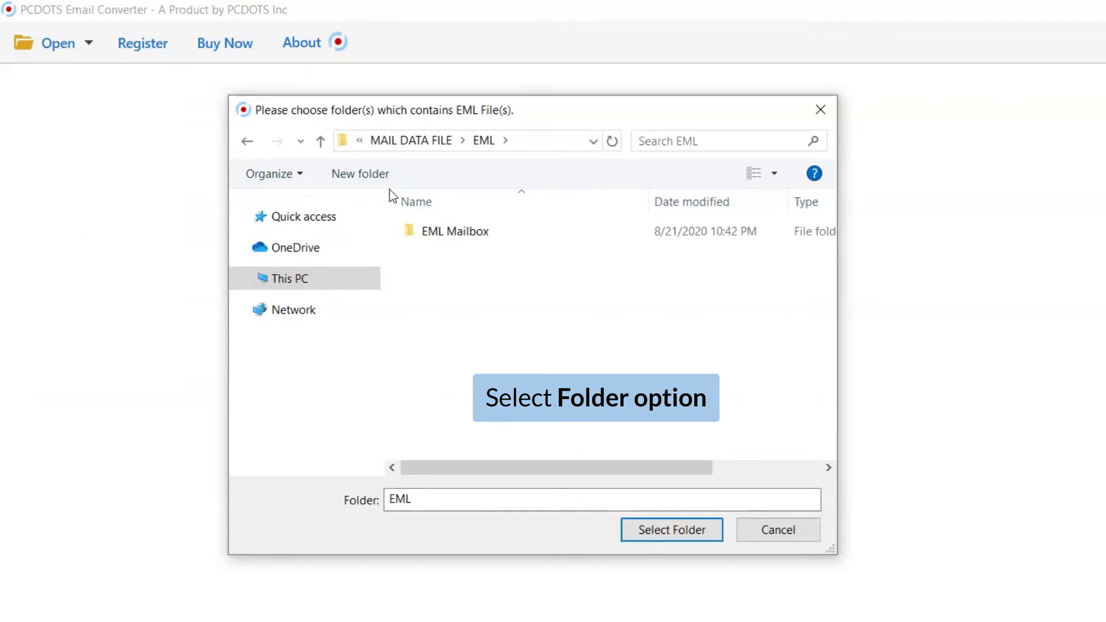
pyautogui.click(438, 230)
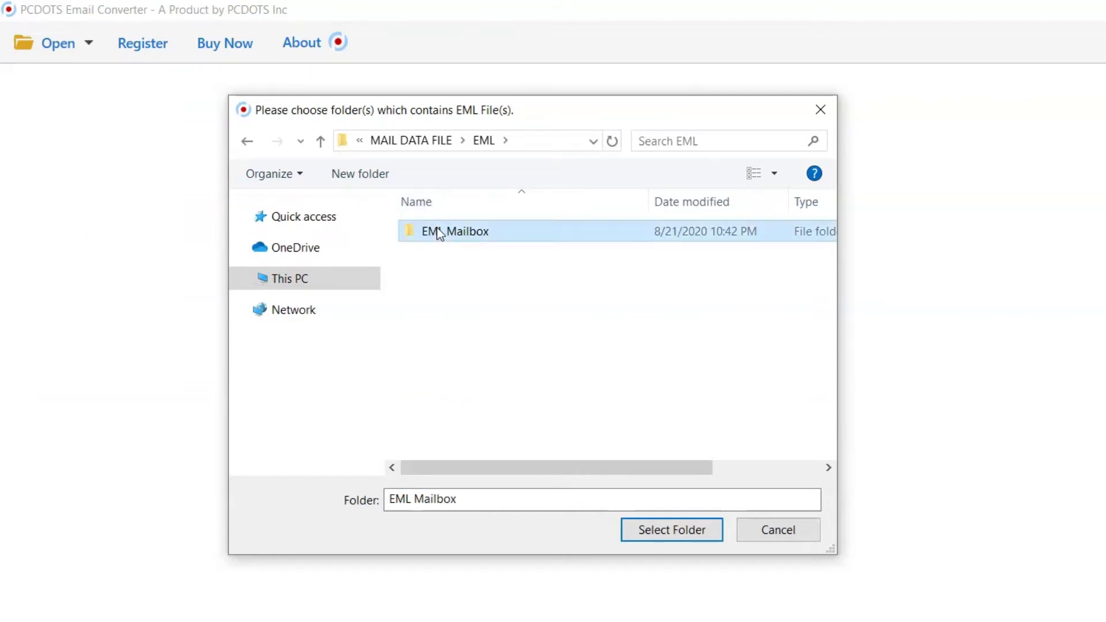
pyautogui.click(680, 533)
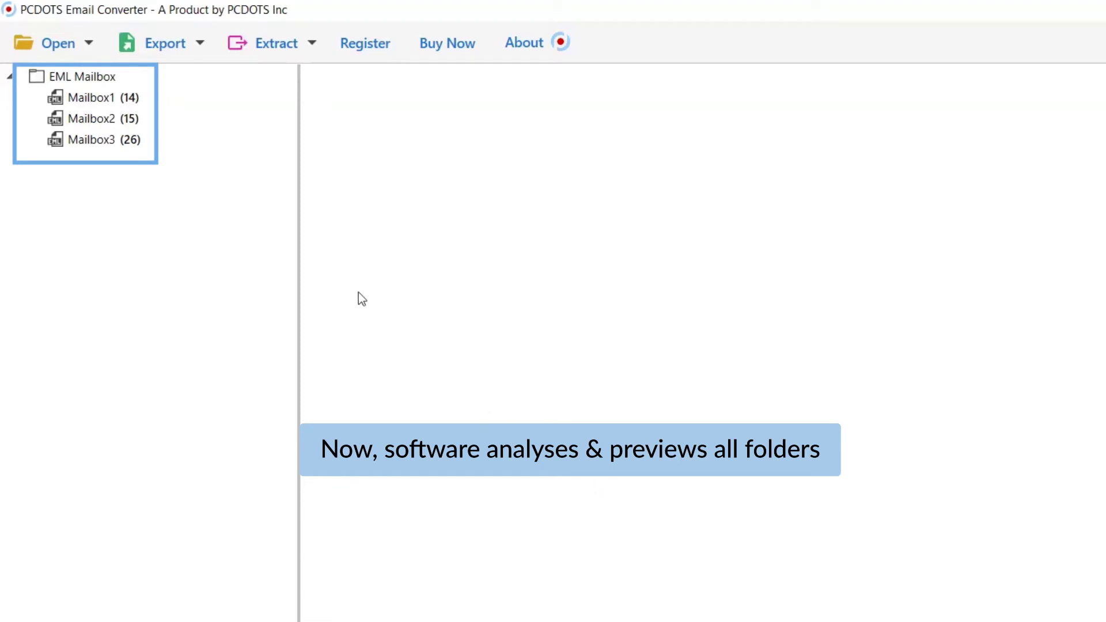
# - Show Mailbox1's messages, preview the 'Re: update' email and open its image002.jpg attachment
pyautogui.click(102, 99)
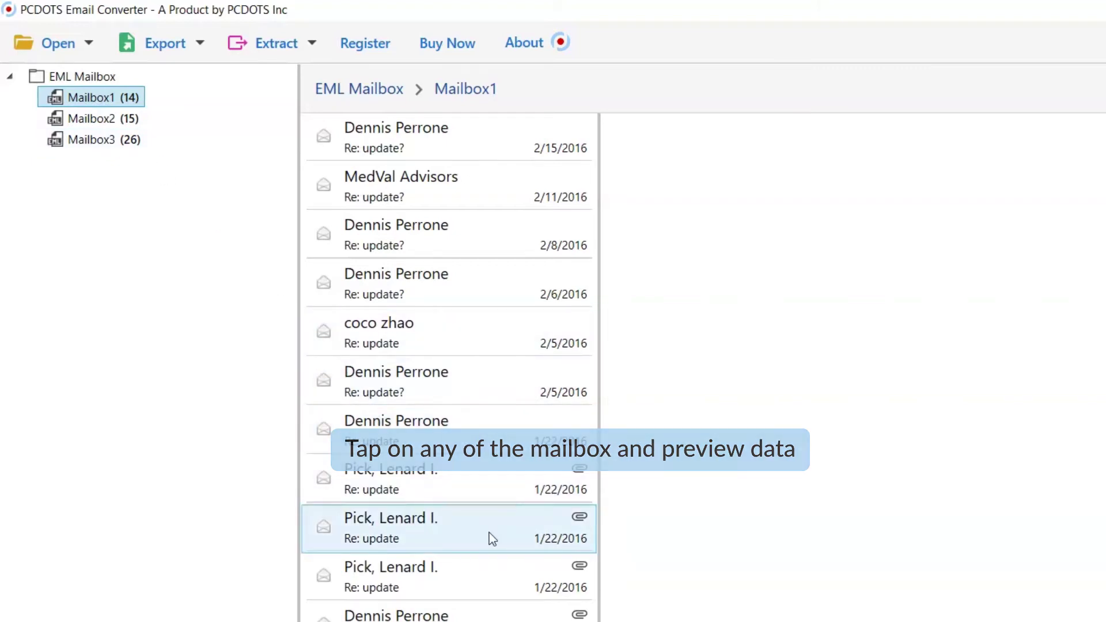
pyautogui.click(436, 528)
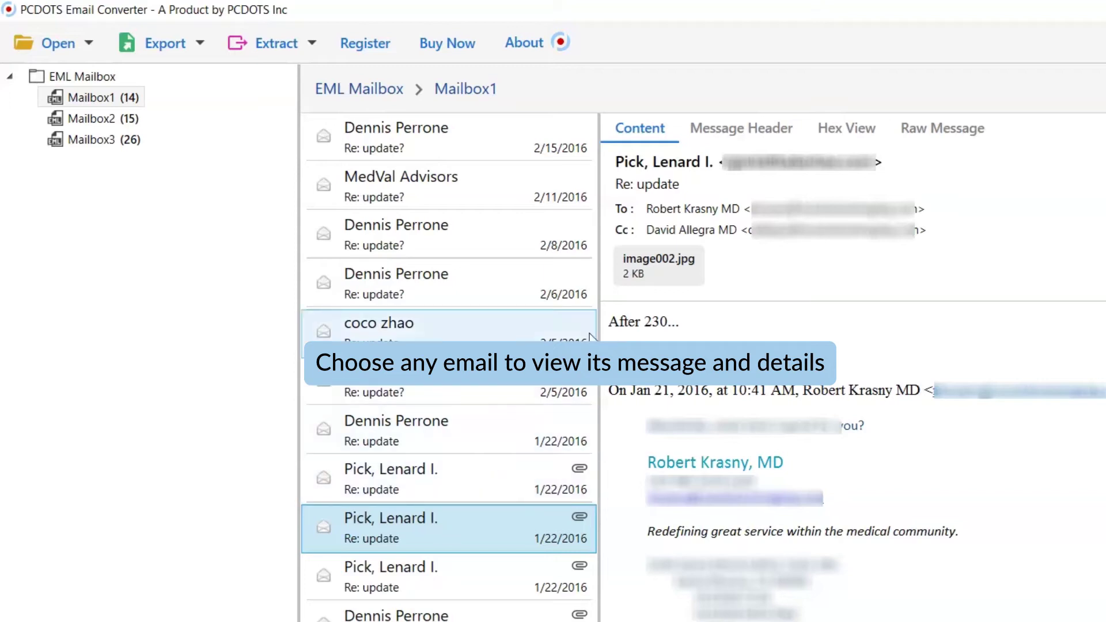
pyautogui.rightClick(669, 267)
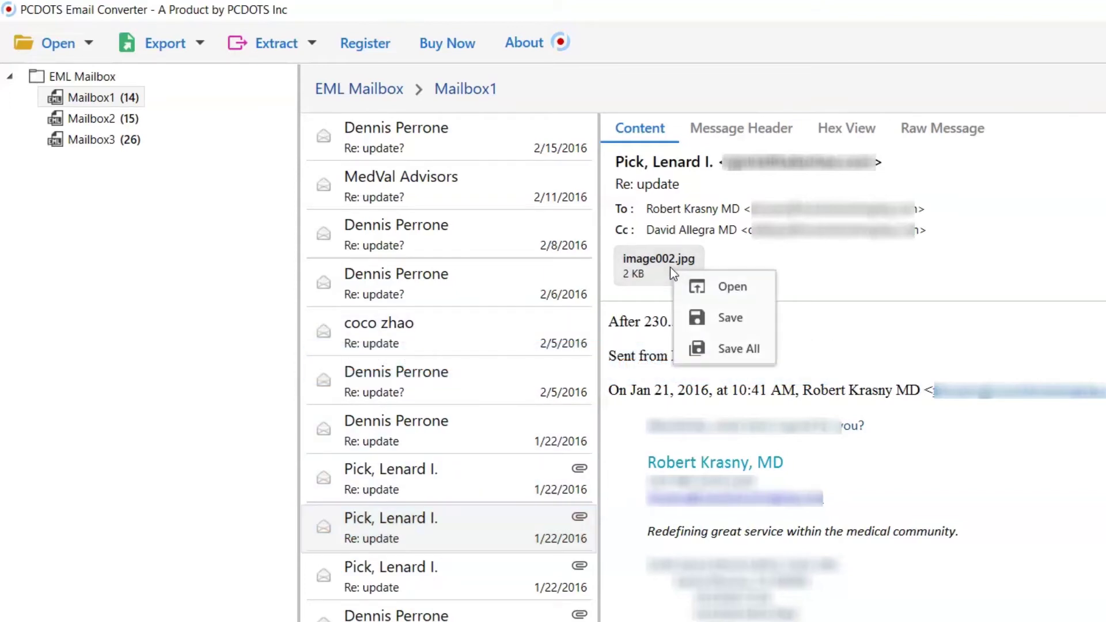
pyautogui.click(684, 296)
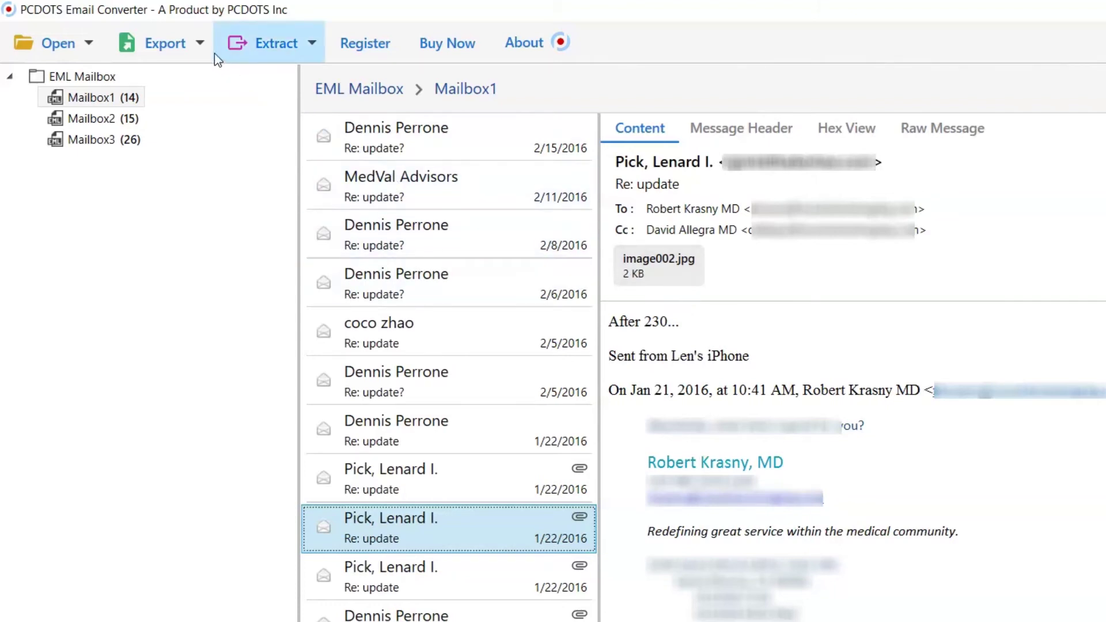
# - Review the Export and Extract options, then pick Office 365 as the export destination
pyautogui.click(198, 44)
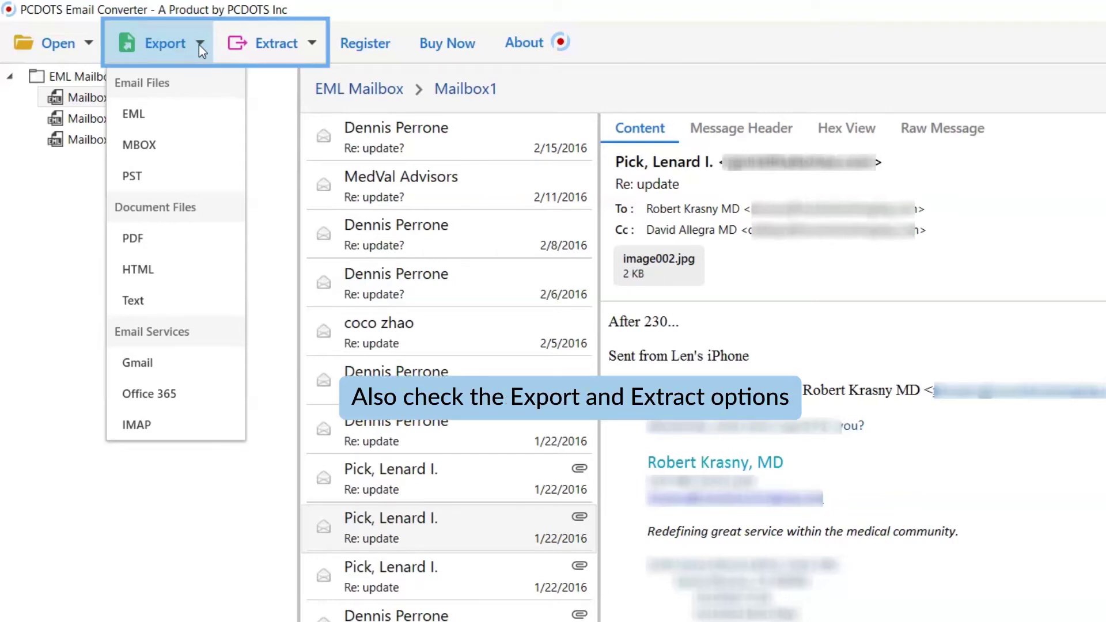
pyautogui.click(199, 44)
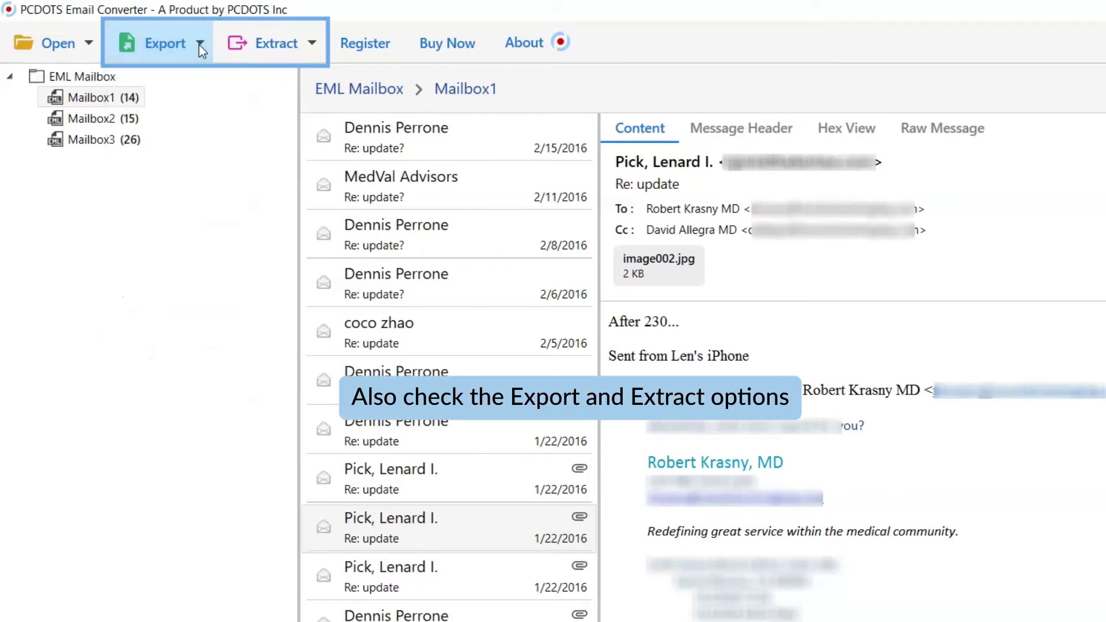
pyautogui.click(317, 50)
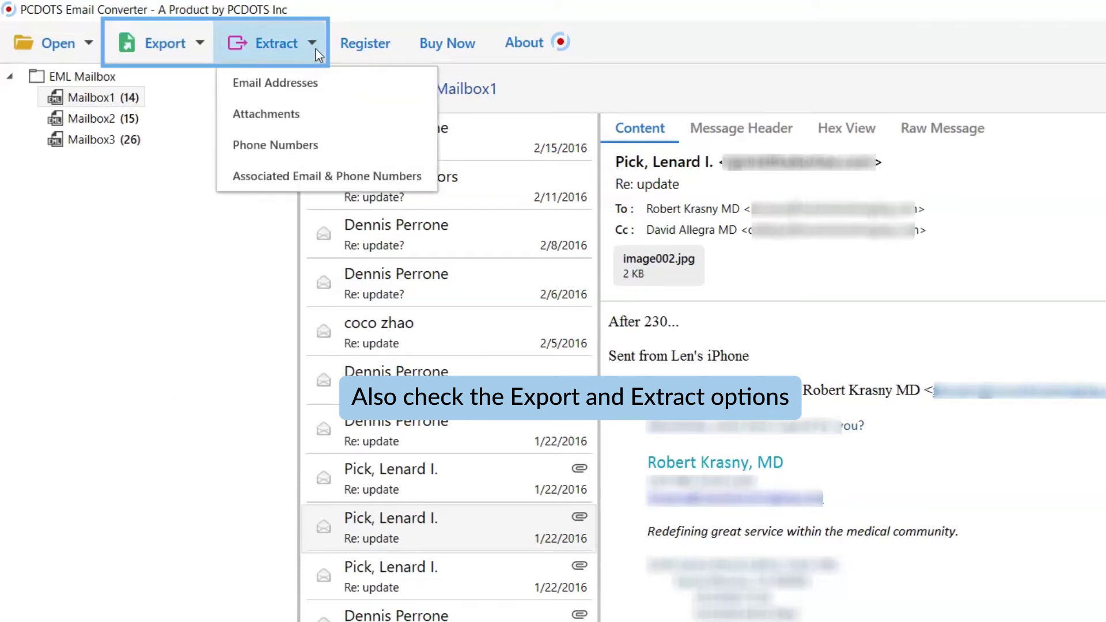
pyautogui.click(315, 49)
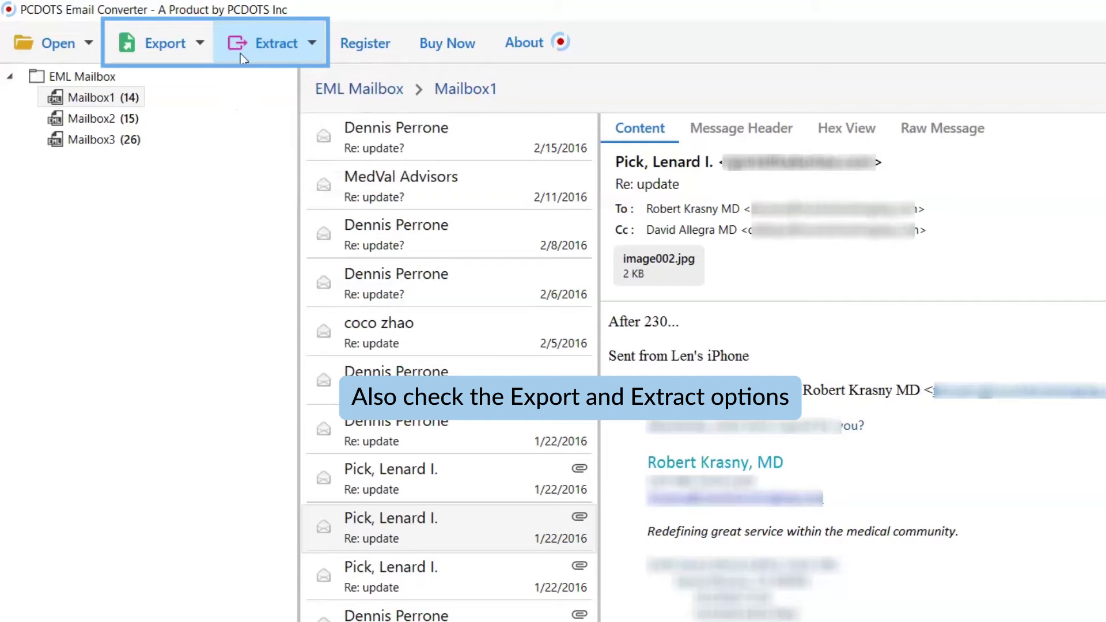
pyautogui.click(202, 44)
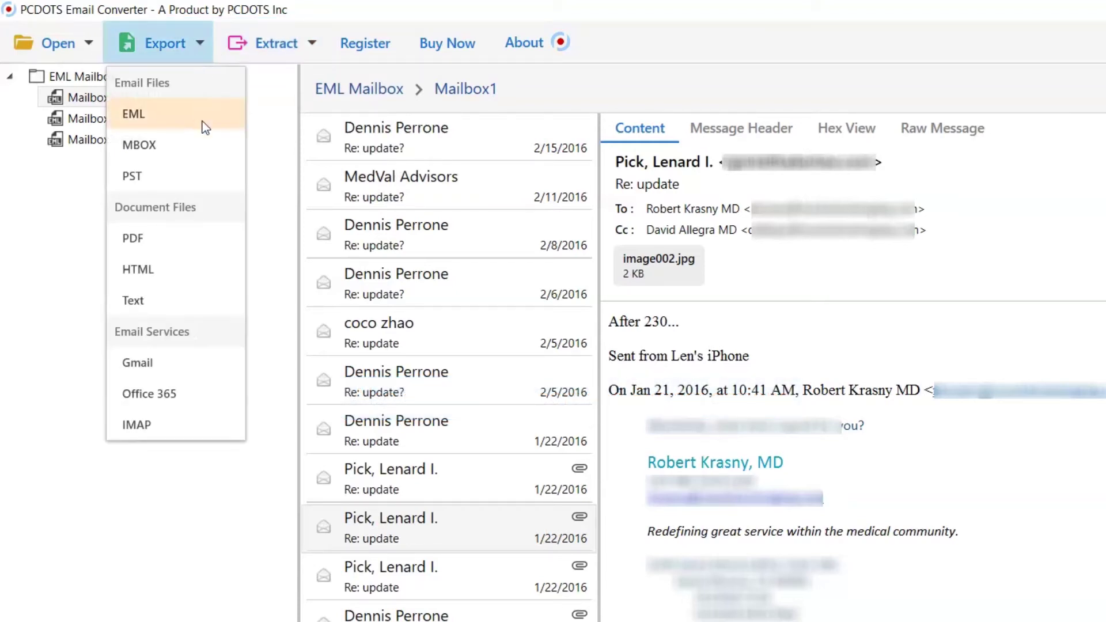
pyautogui.click(200, 406)
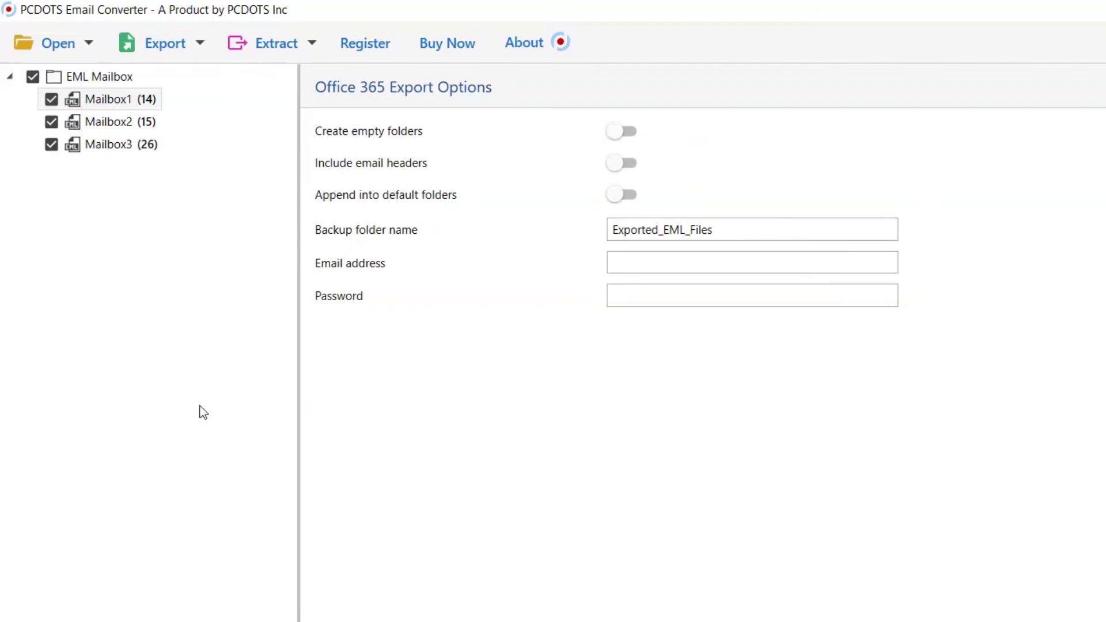
# - Re-toggle the mailbox checkboxes so Mailbox1, Mailbox2 and Mailbox3 all end up ticked
pyautogui.click(51, 144)
pyautogui.click(51, 122)
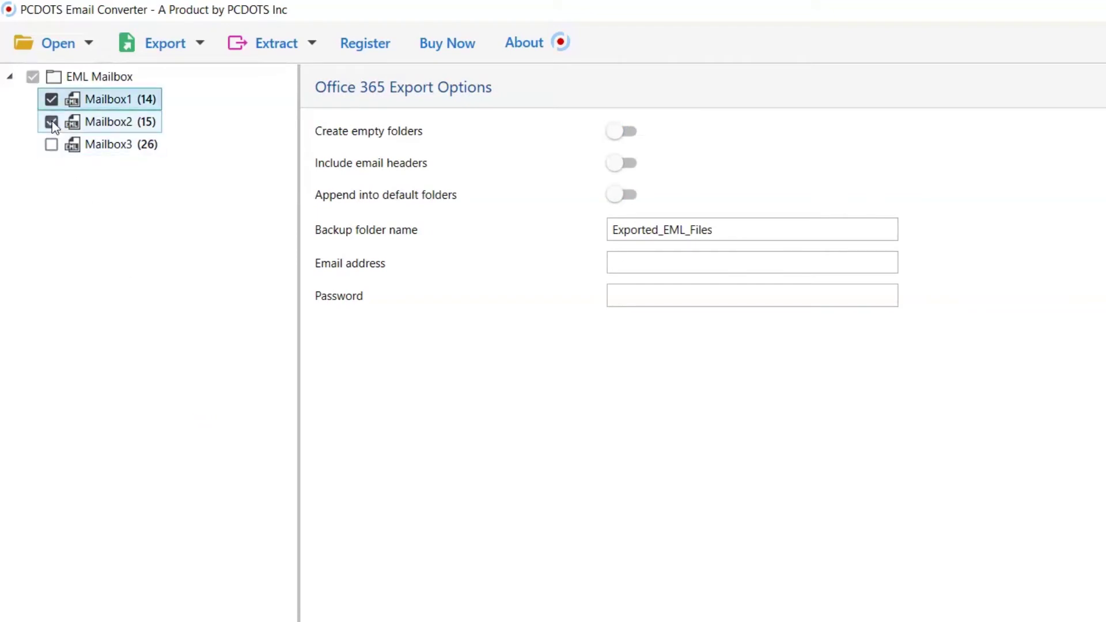
pyautogui.click(52, 145)
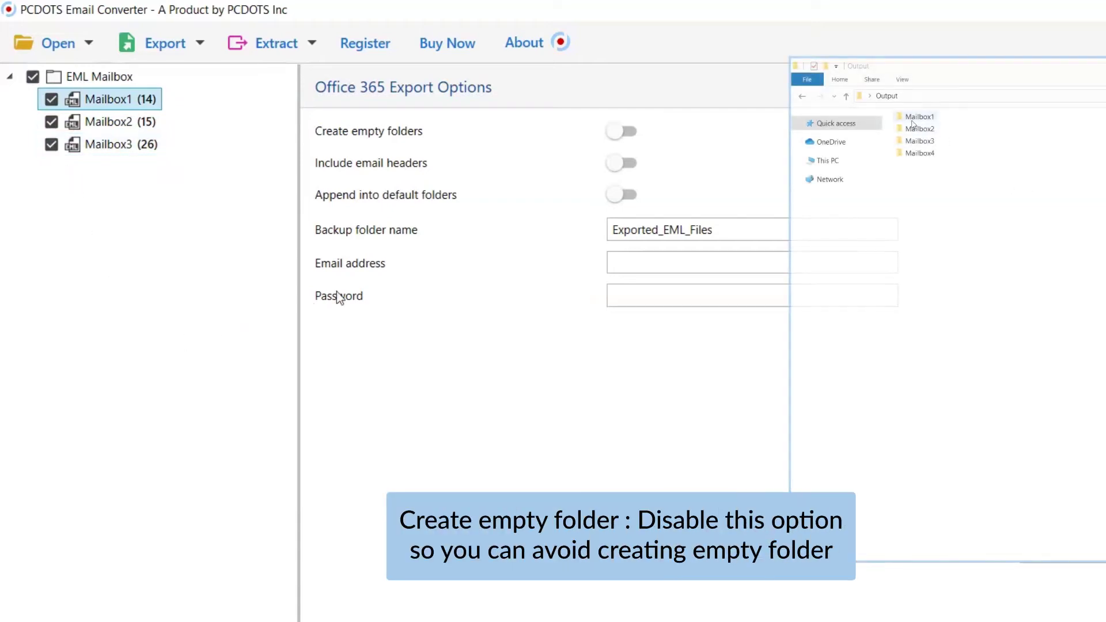
# - Toggle the empty-folder, email-header and append-into-default-folders options, leaving appending off
pyautogui.click(616, 131)
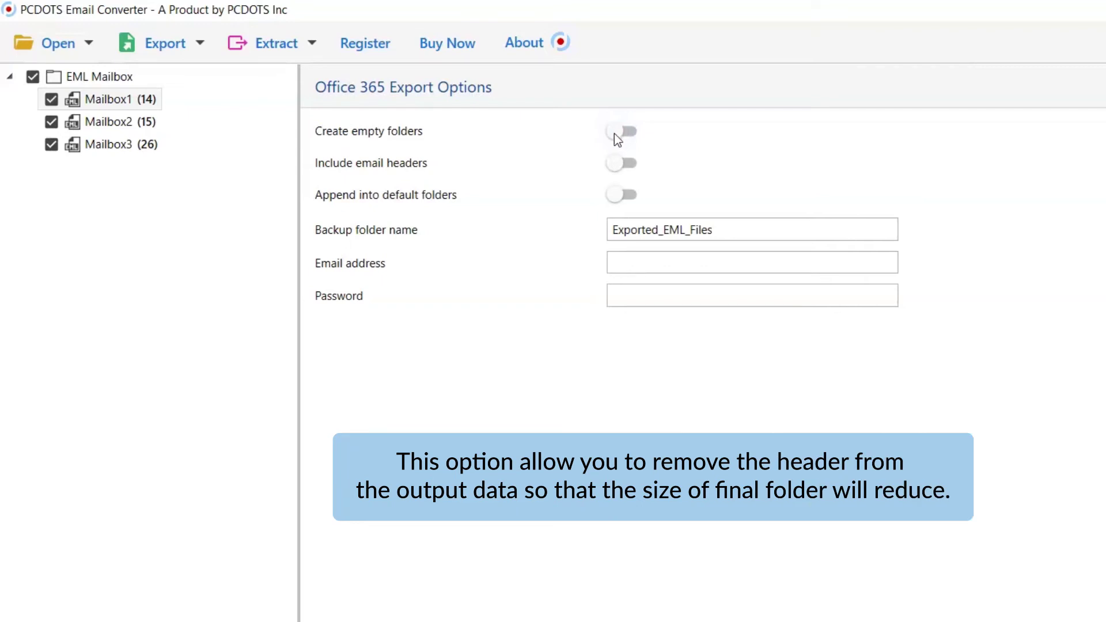
pyautogui.click(617, 168)
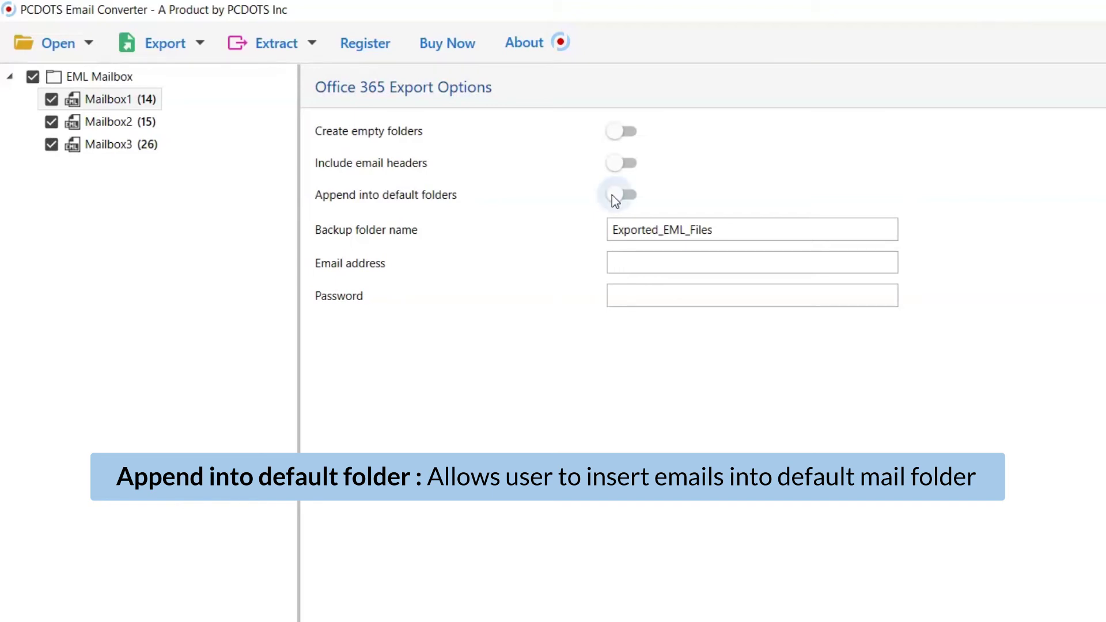
pyautogui.click(612, 195)
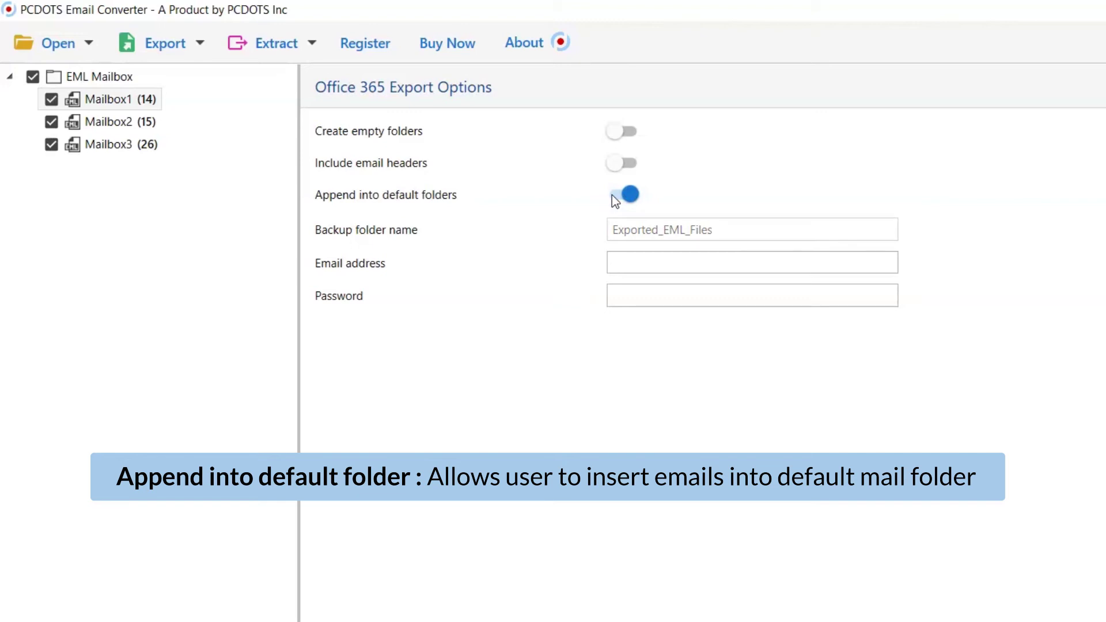
pyautogui.click(612, 195)
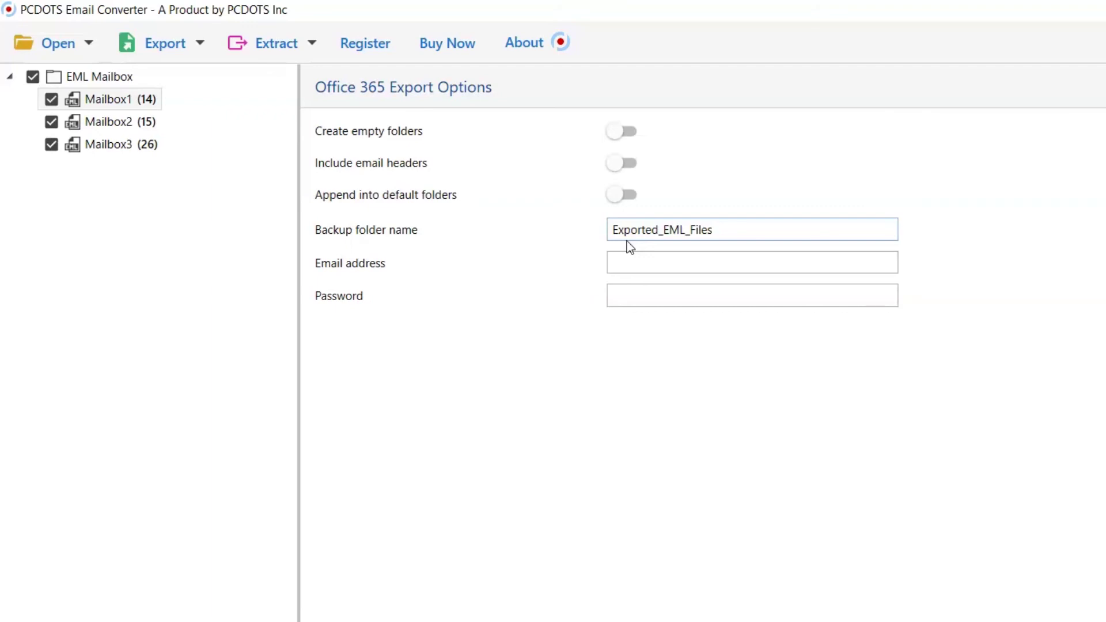
pyautogui.click(616, 258)
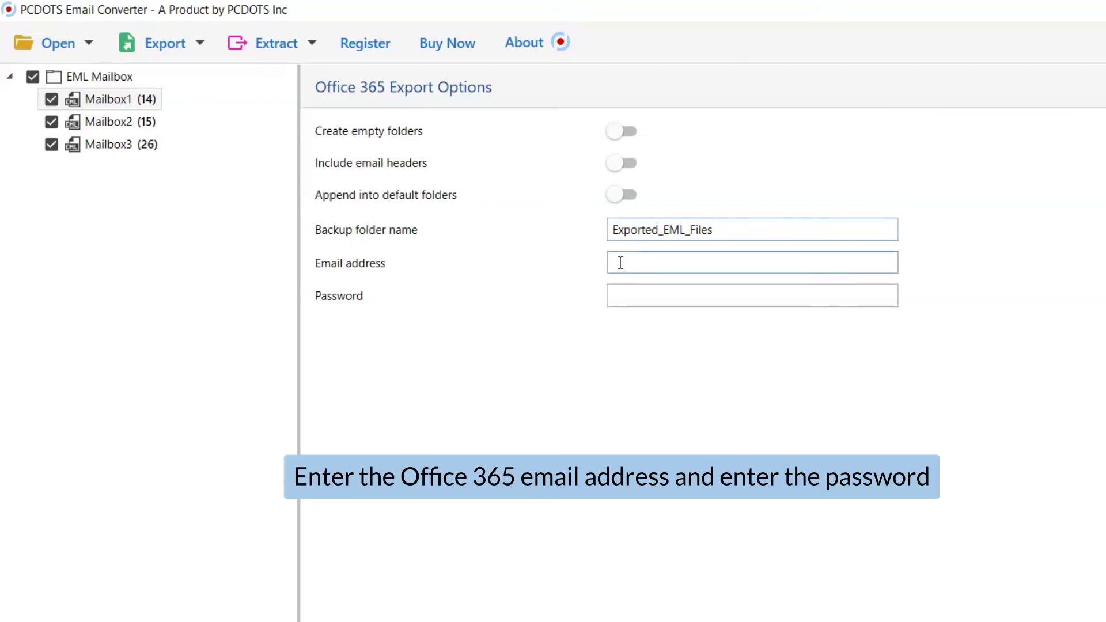
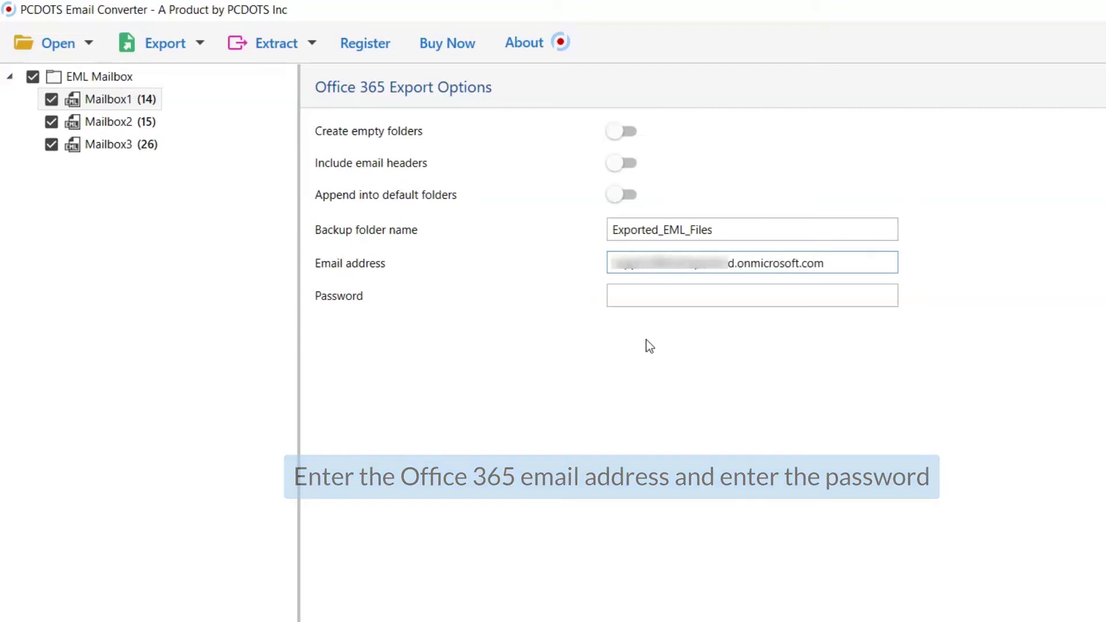
pyautogui.press('Tab')
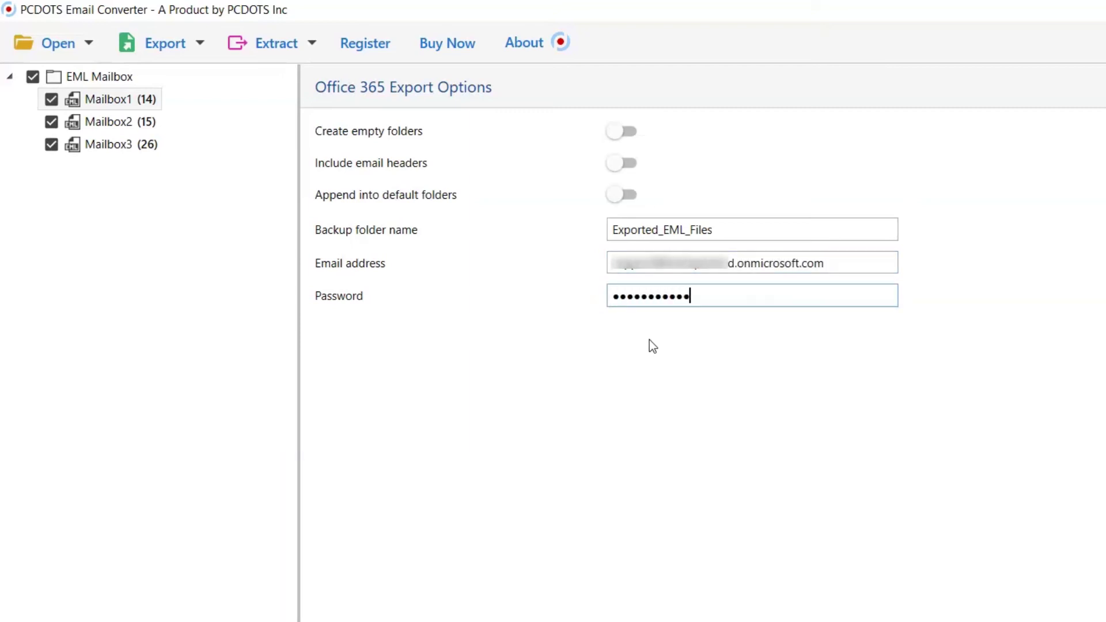
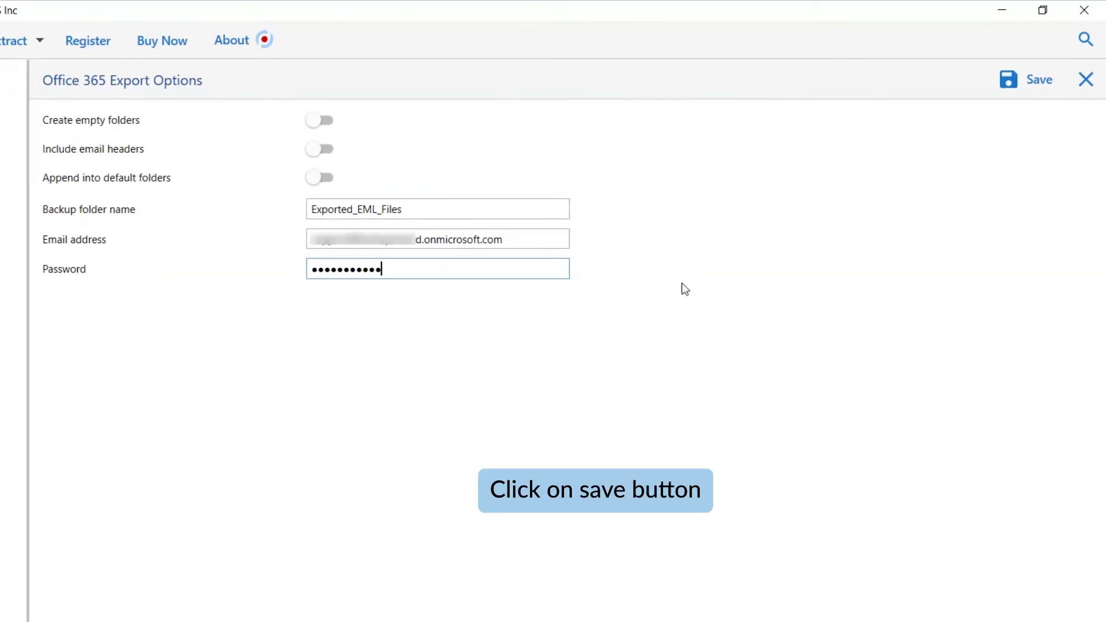
# - Save to run the Office 365 export and dismiss the demo-edition limit notice
pyautogui.click(1049, 87)
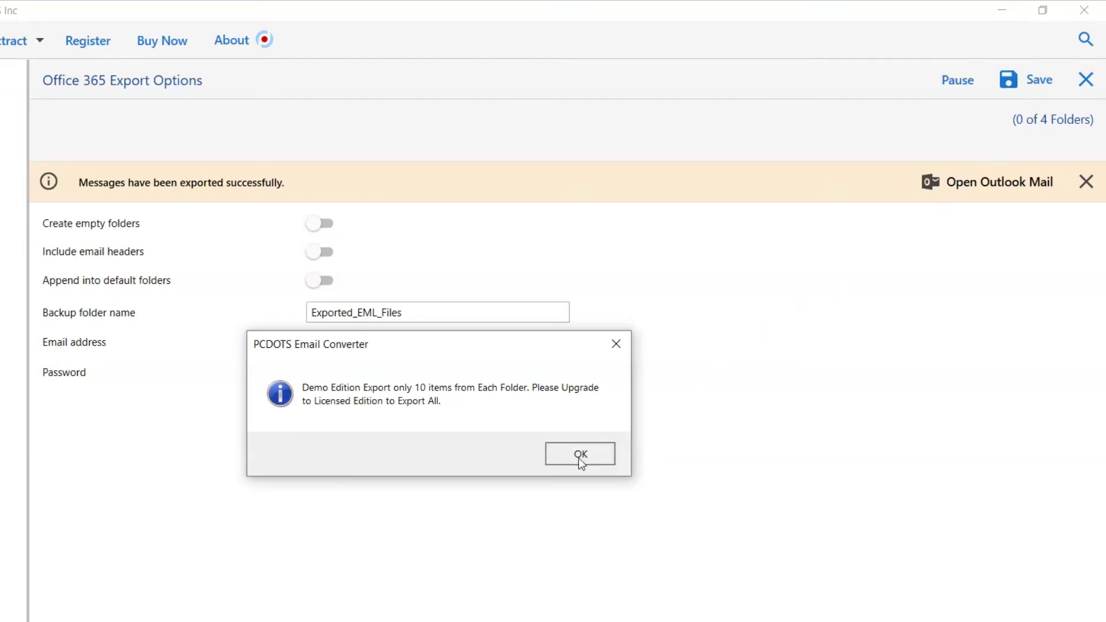
pyautogui.click(580, 461)
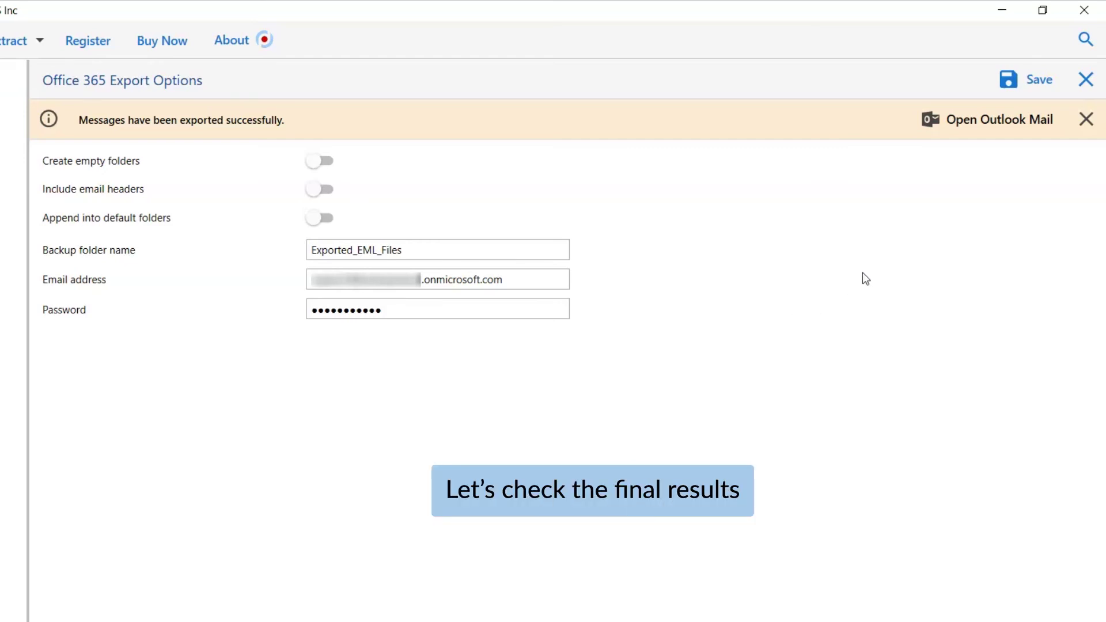
# - In Outlook Mail, expand Exported_EML_Files > EML Mailbox and browse Mailbox1, Mailbox2 and Mailbox3
pyautogui.click(1007, 137)
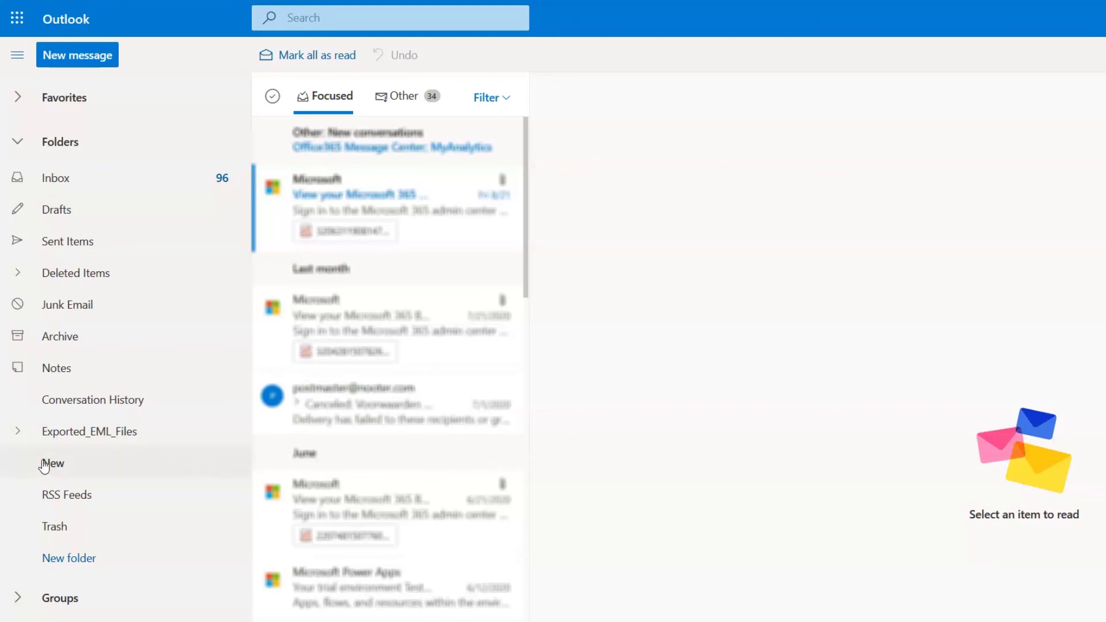
pyautogui.click(18, 440)
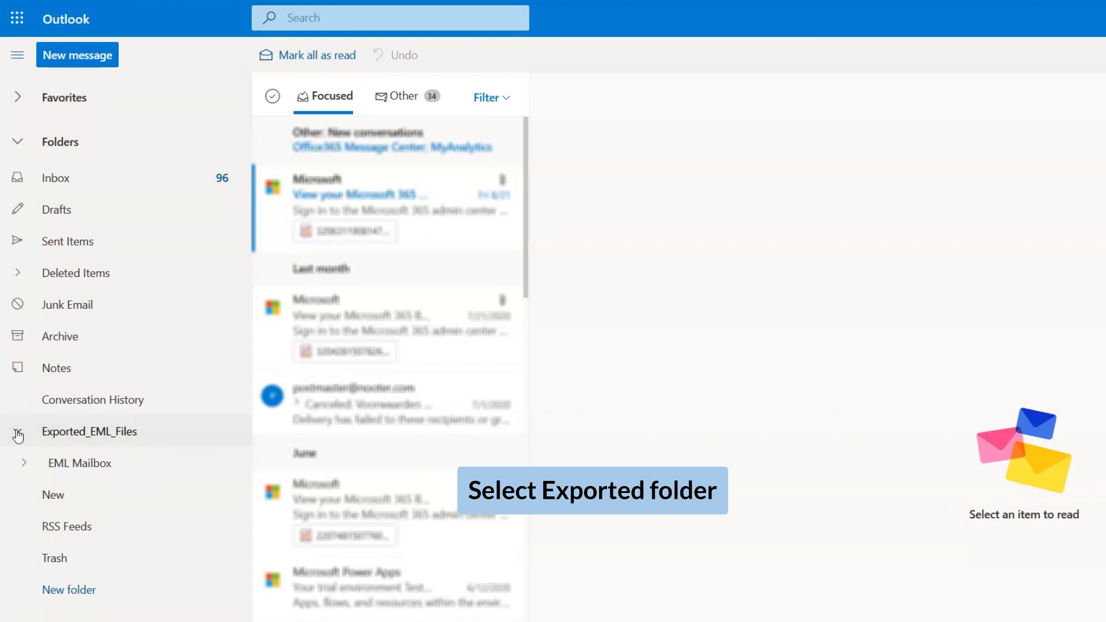
pyautogui.click(23, 464)
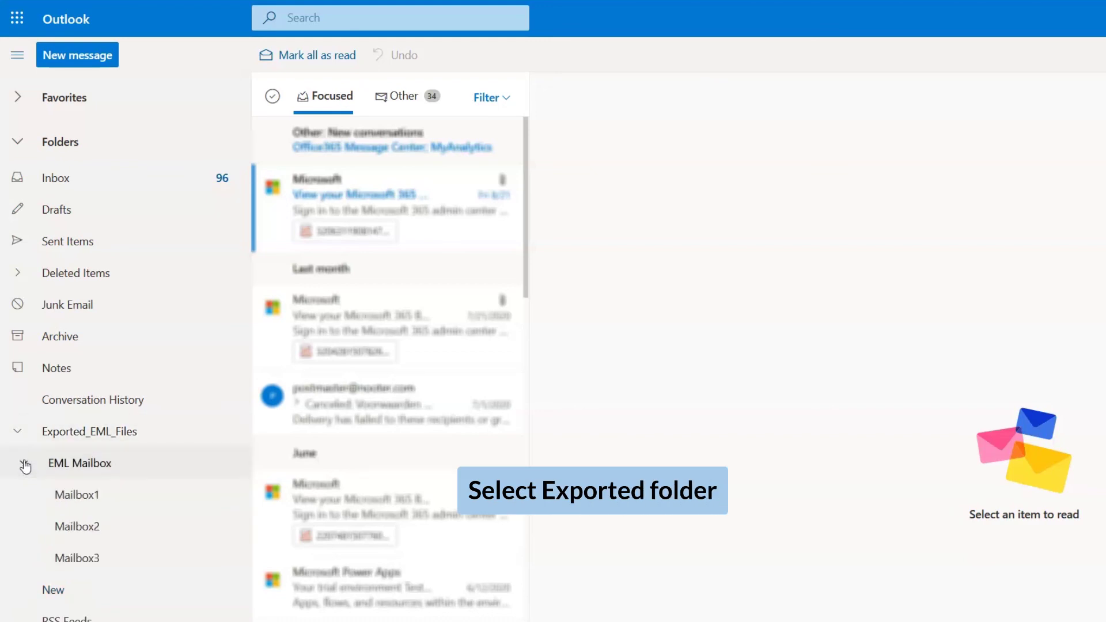
pyautogui.click(76, 503)
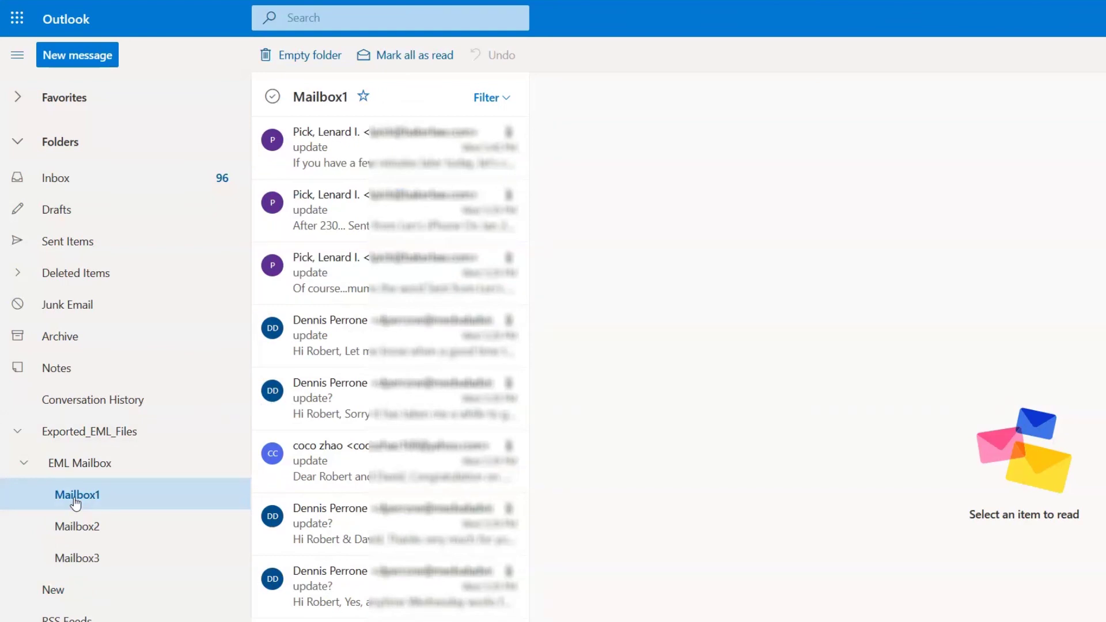
pyautogui.click(86, 533)
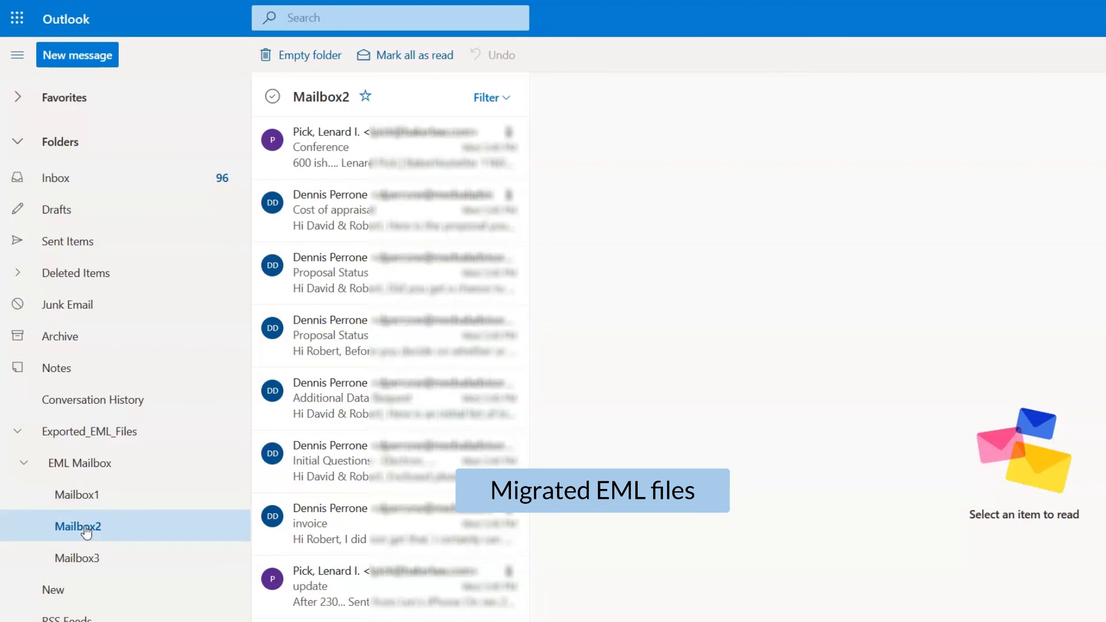
pyautogui.click(87, 564)
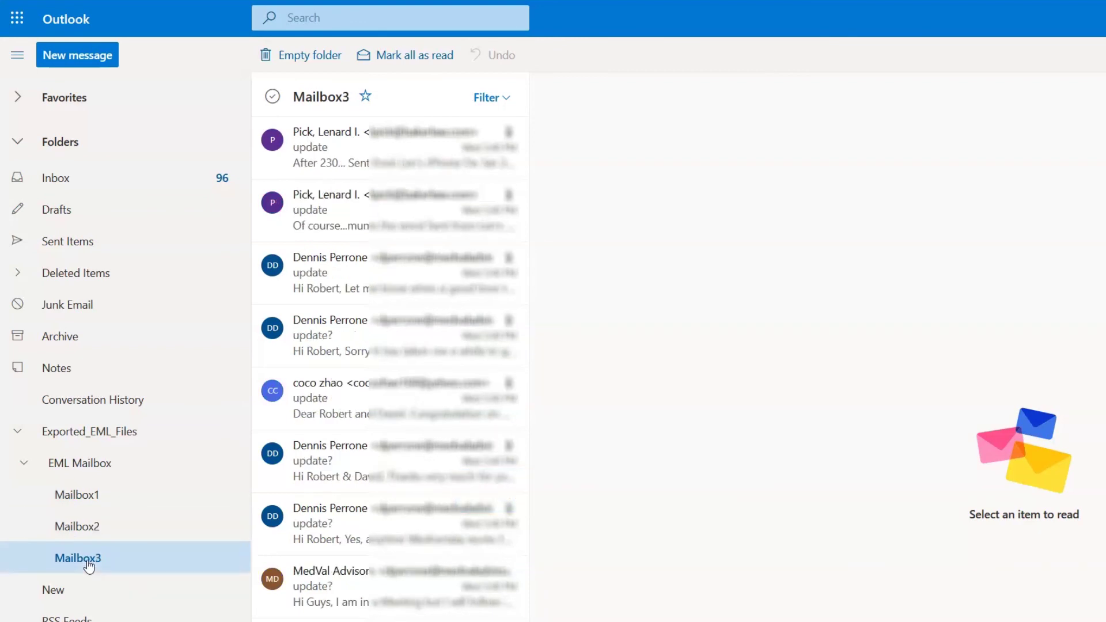